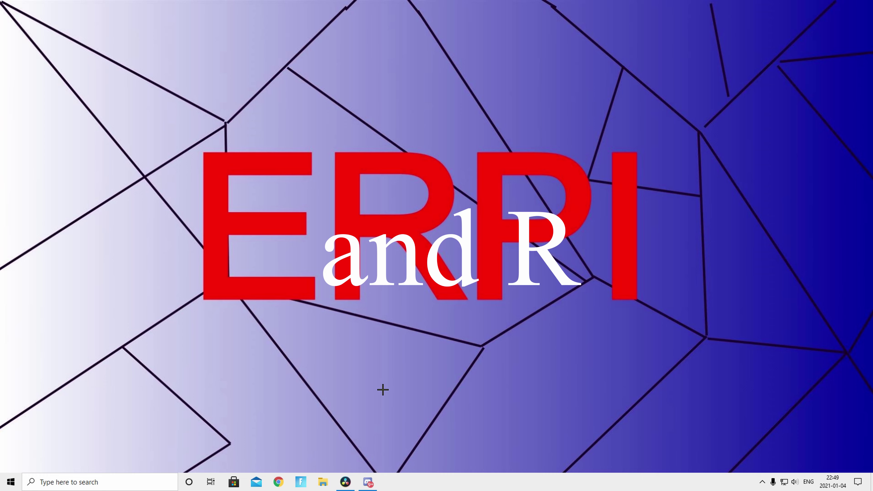
- Run %localappdata% from the Run dialog to open the local AppData folder
key("super+r")
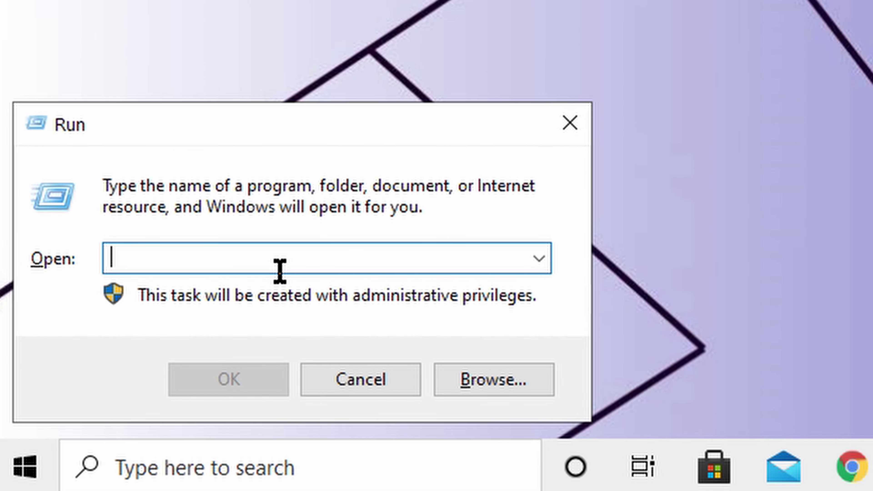
type("%")
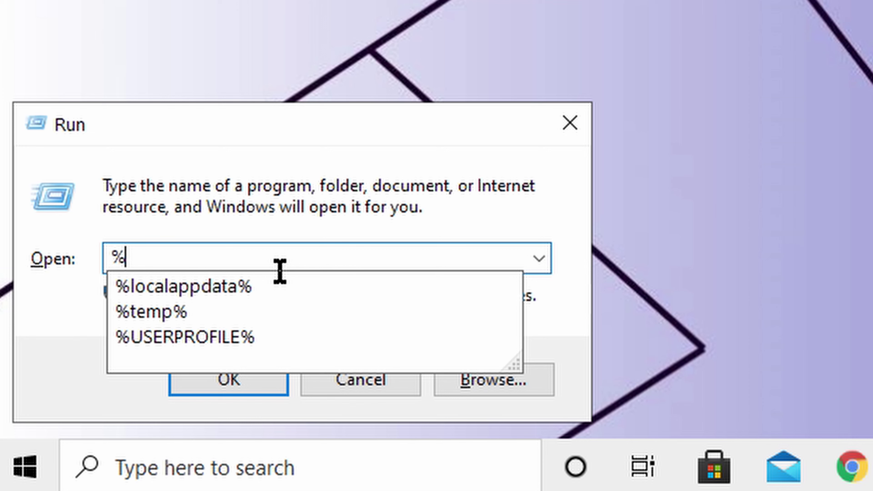
type("local")
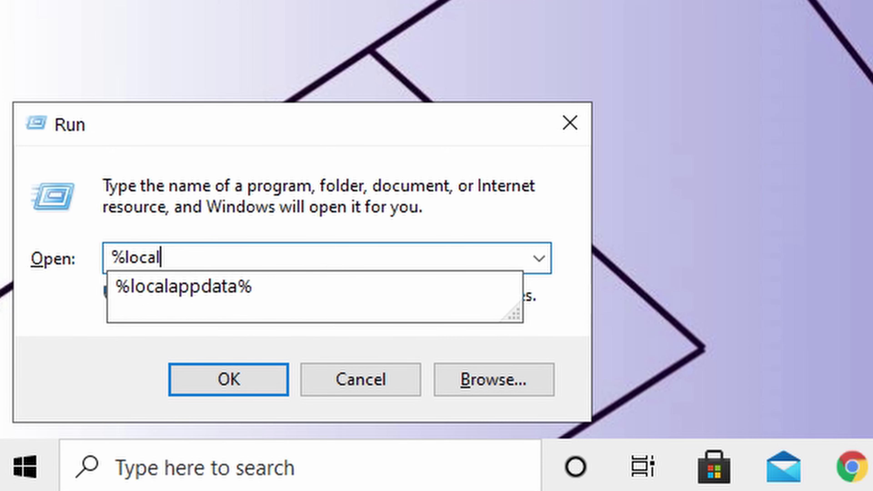
type("appdata")
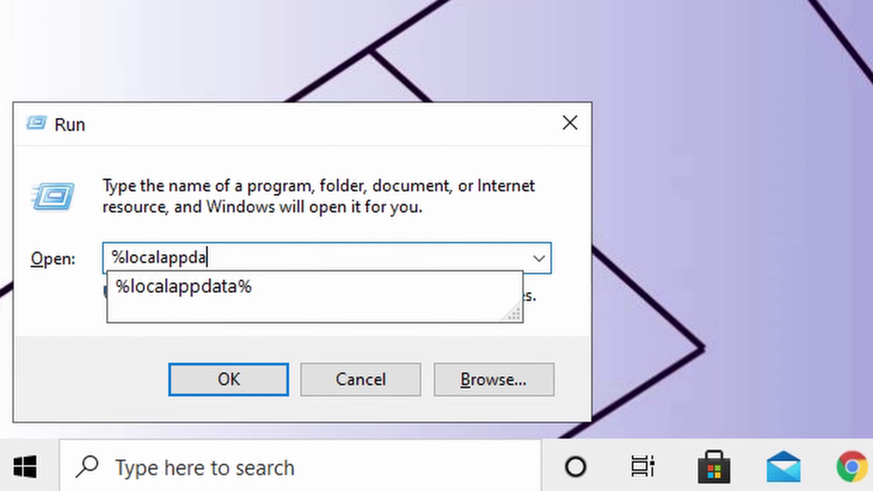
type("%")
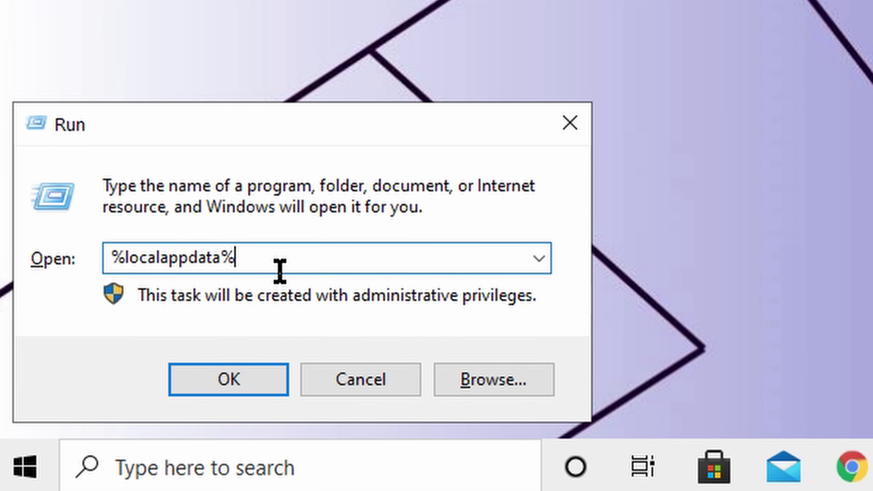
left_click(253, 382)
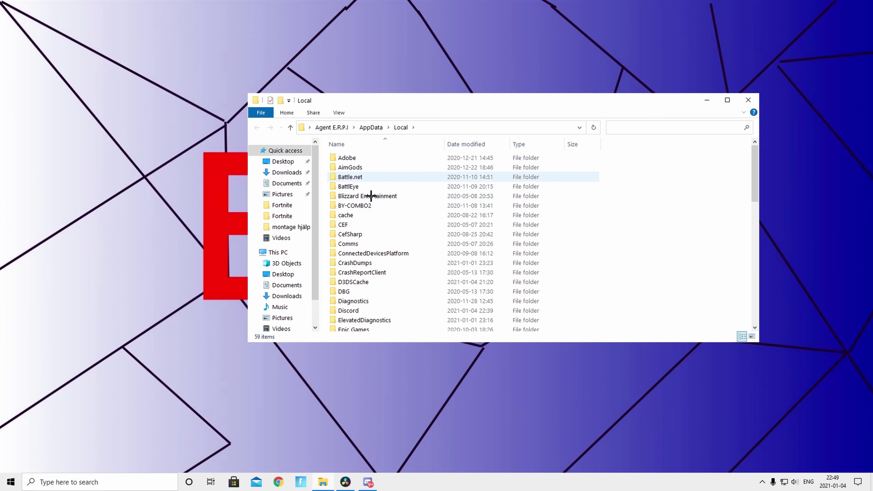
- Go to FortniteGame > Saved > Config > WindowsClient and select GameUserSettings (2)
scroll(413, 270, "down", 3)
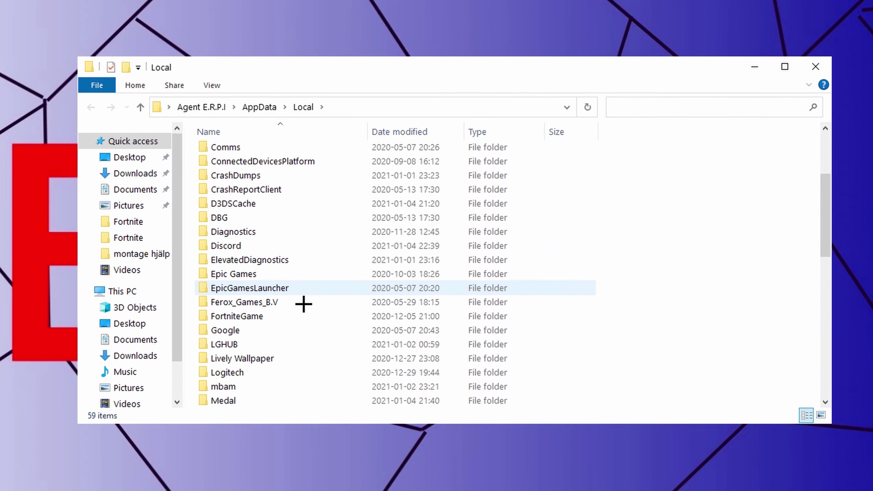
scroll(346, 275, "down", 2)
scroll(261, 327, "down", 2)
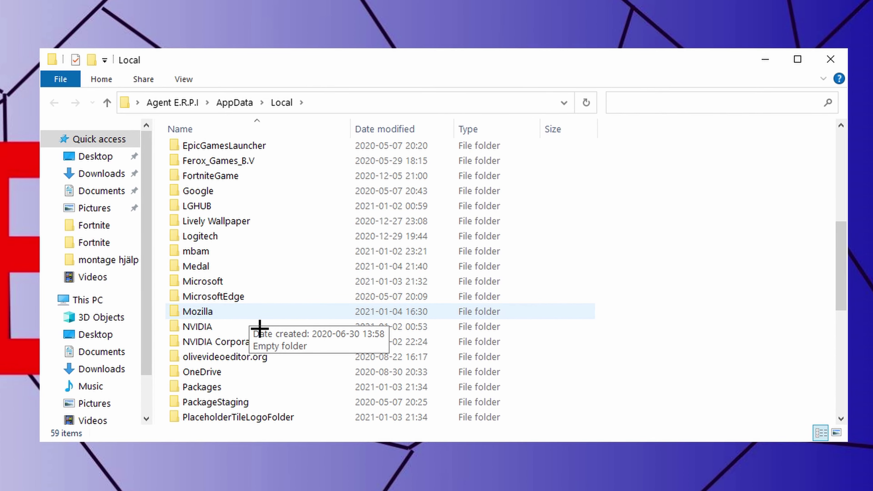
scroll(258, 329, "up", 5)
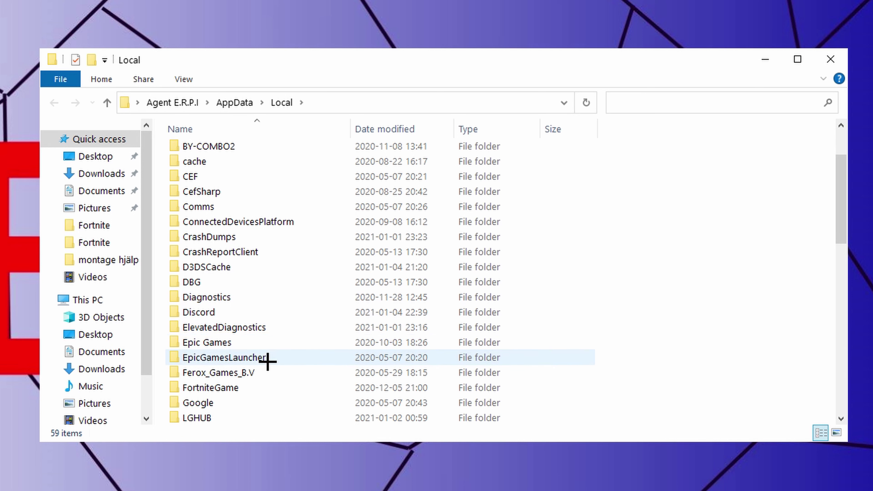
scroll(265, 356, "down", 2)
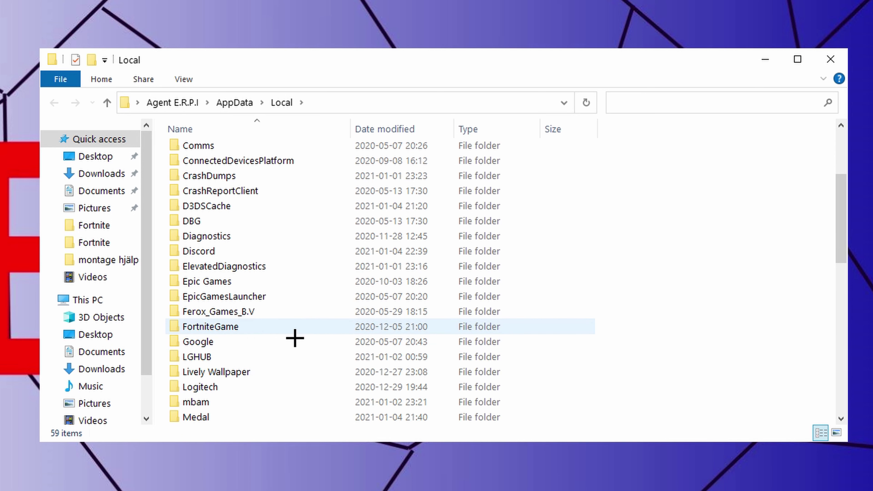
double_click(280, 331)
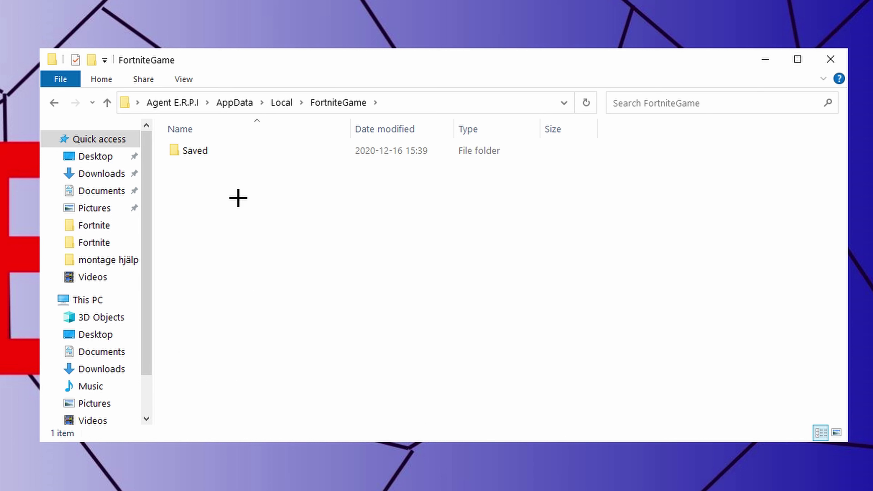
double_click(233, 157)
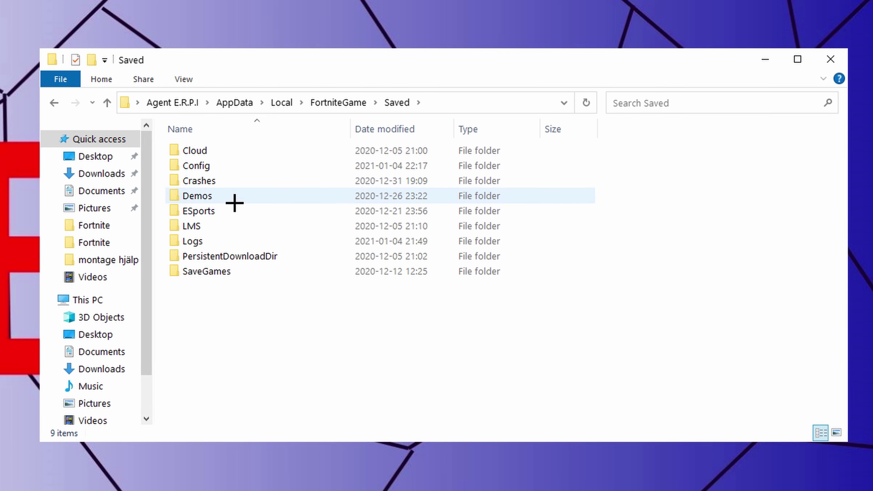
double_click(230, 168)
double_click(261, 166)
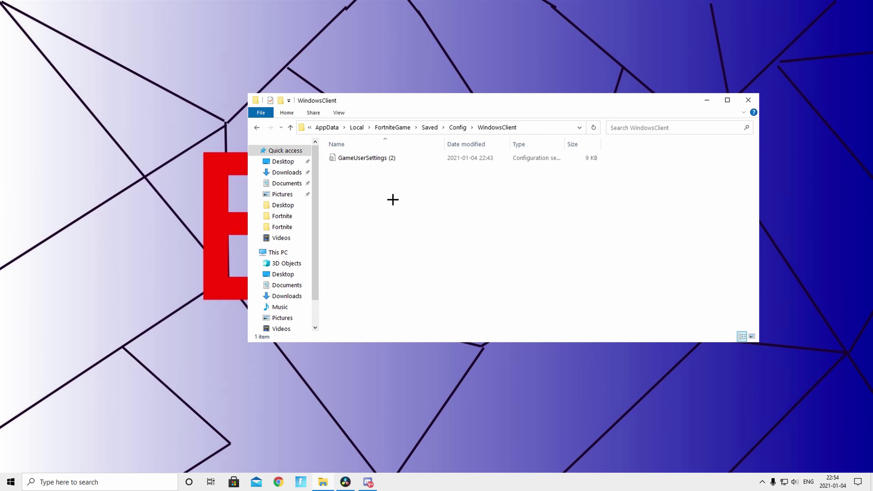
left_click(386, 168)
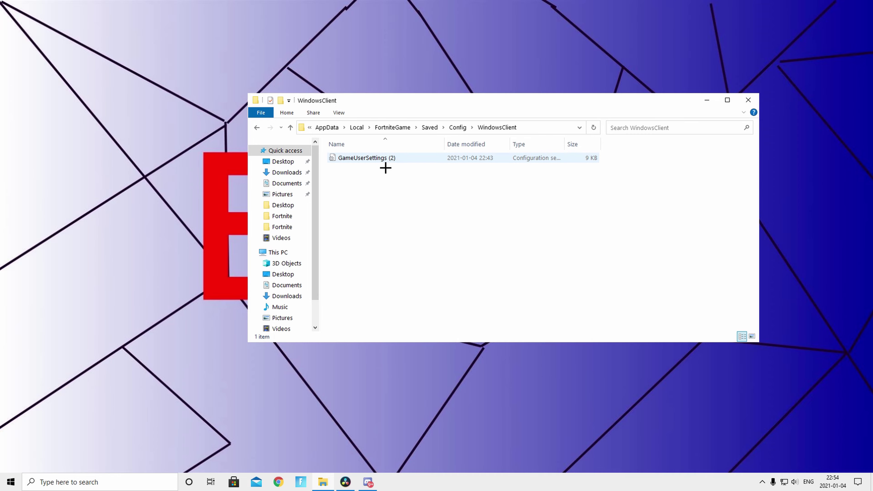
- Open GameUserSettings (2) in Notepad and read through it to the ShaderPipelineCache section
double_click(386, 168)
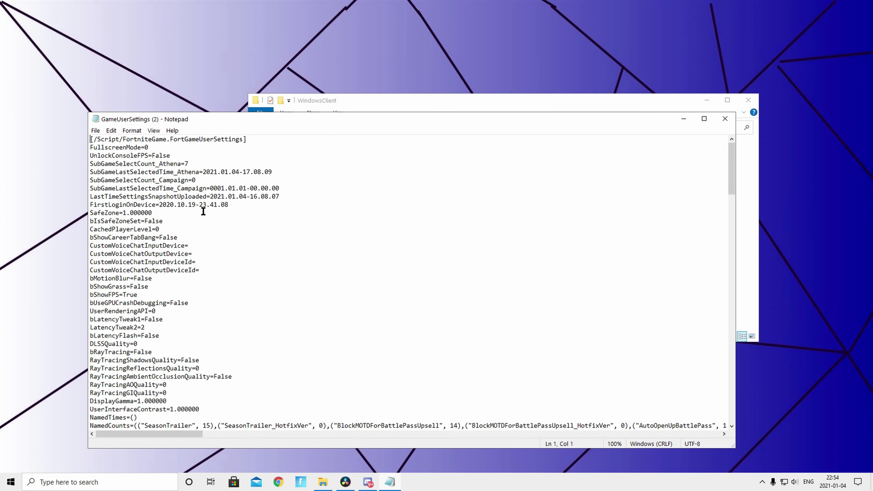
scroll(203, 211, "down", 20)
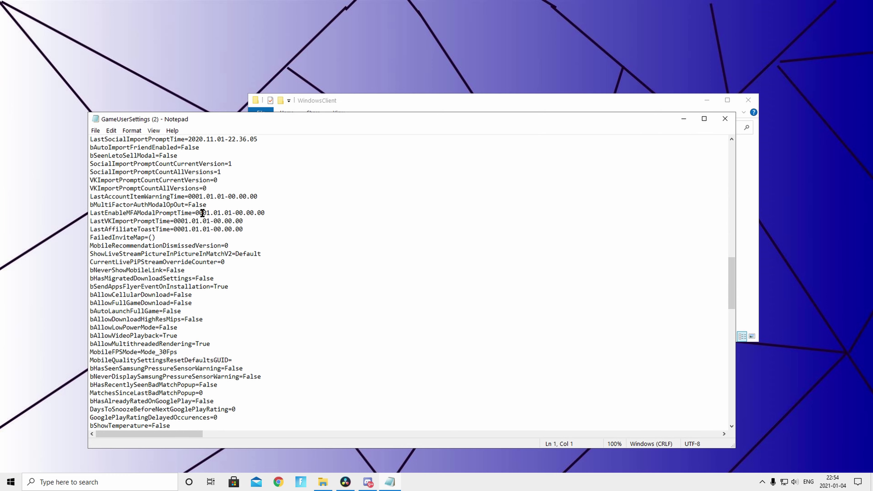
scroll(386, 236, "down", 7)
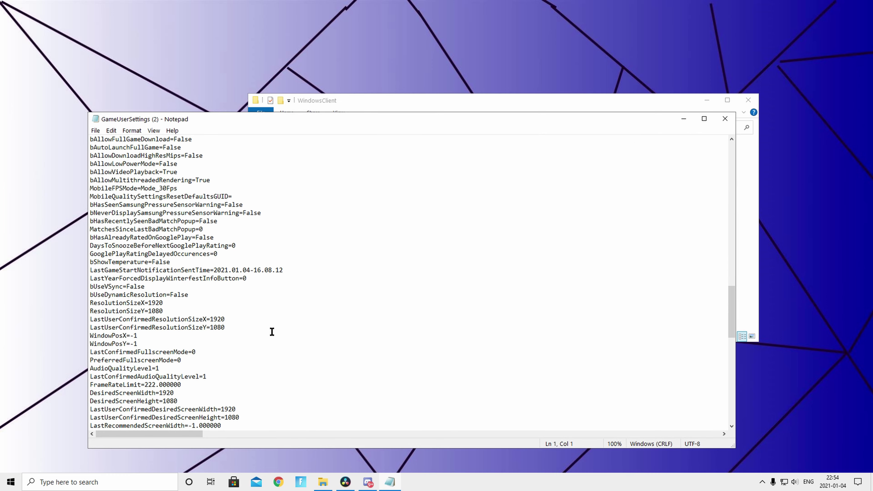
scroll(274, 332, "down", 13)
scroll(143, 360, "down", 6)
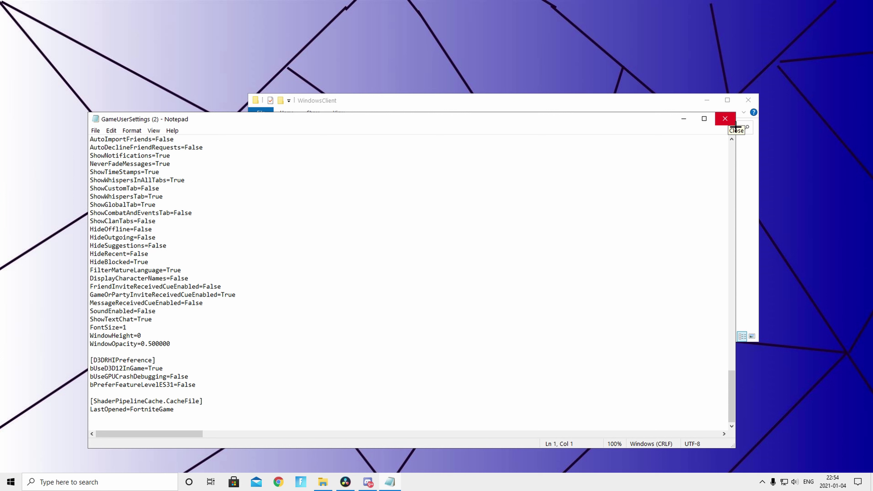
- Close Notepad and download the GameUserSettings_-_Copy.ini attachment from Discord's announcement channel
left_click(734, 125)
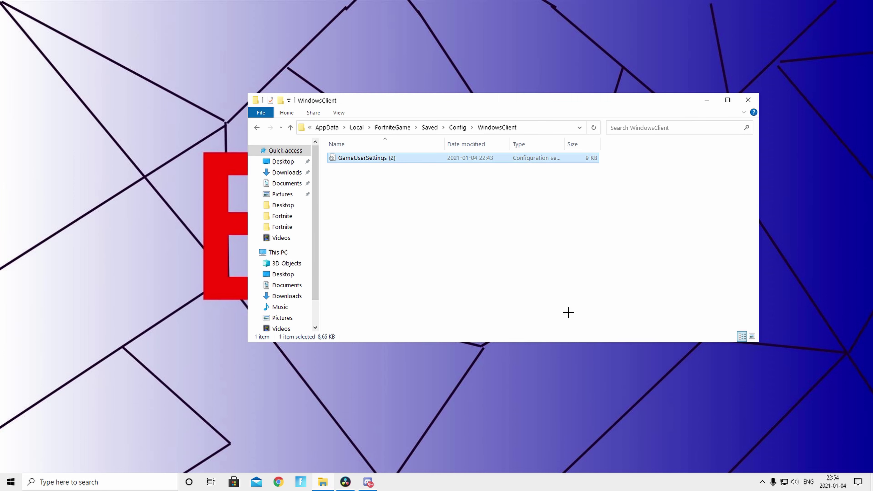
left_click(368, 481)
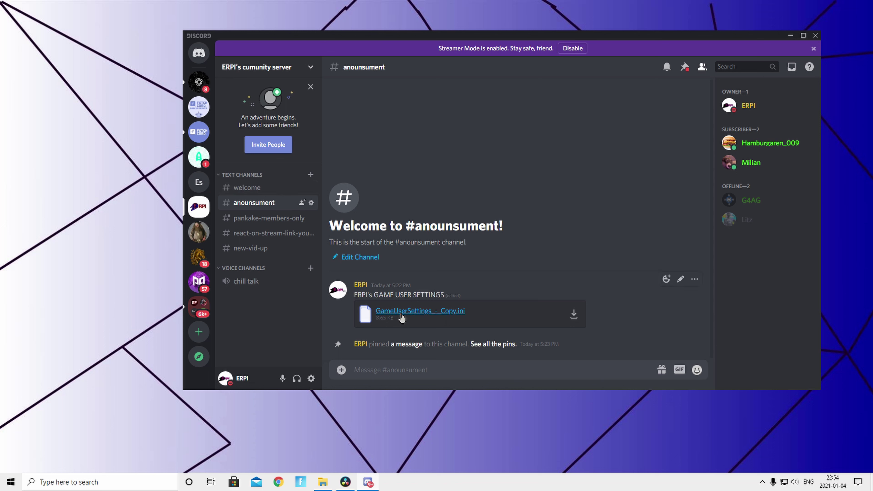
left_click(429, 313)
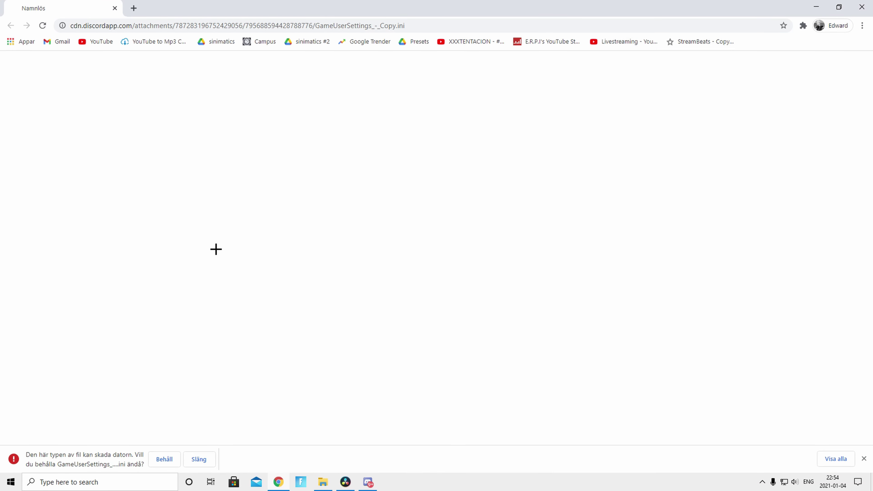
- Keep the GameUserSettings_-_Copy.ini download despite the warning and show it in Downloads
left_click(169, 463)
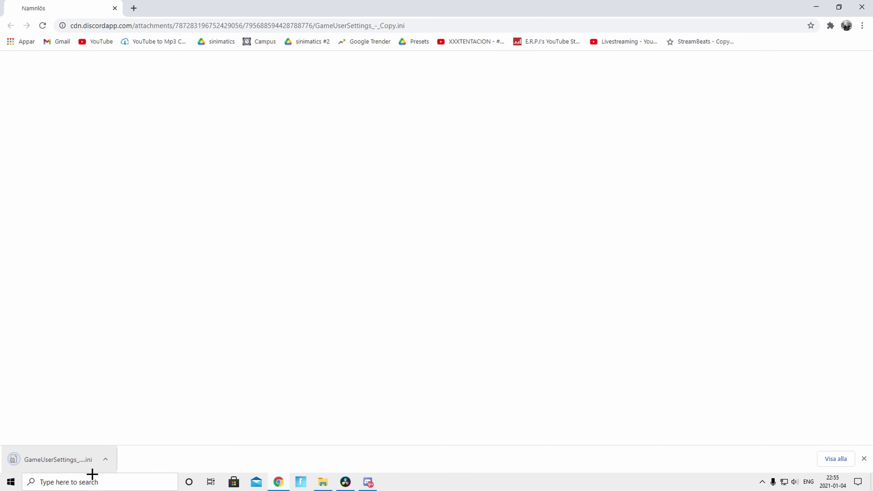
left_click(107, 465)
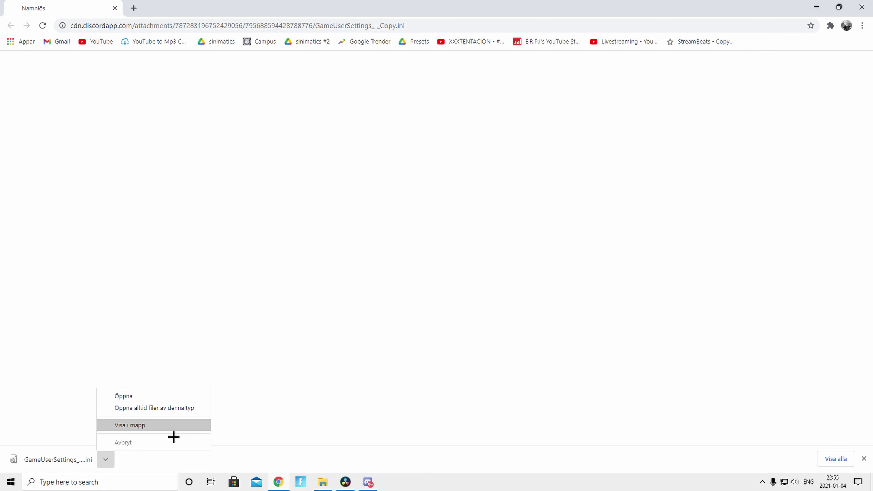
left_click(171, 427)
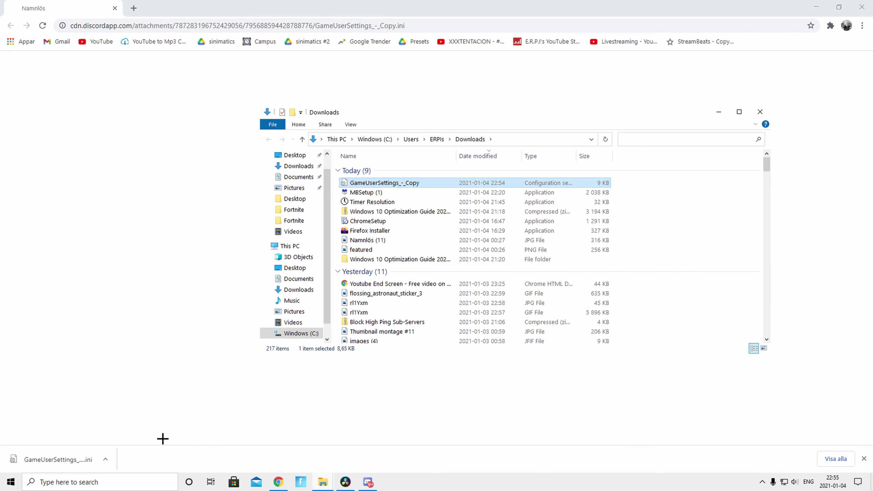
- Close Chrome, minimize Discord, and stack the WindowsClient window above the Downloads window
left_click(864, 5)
left_click_drag(598, 119, 579, 223)
left_click(790, 36)
left_click_drag(502, 104, 460, 15)
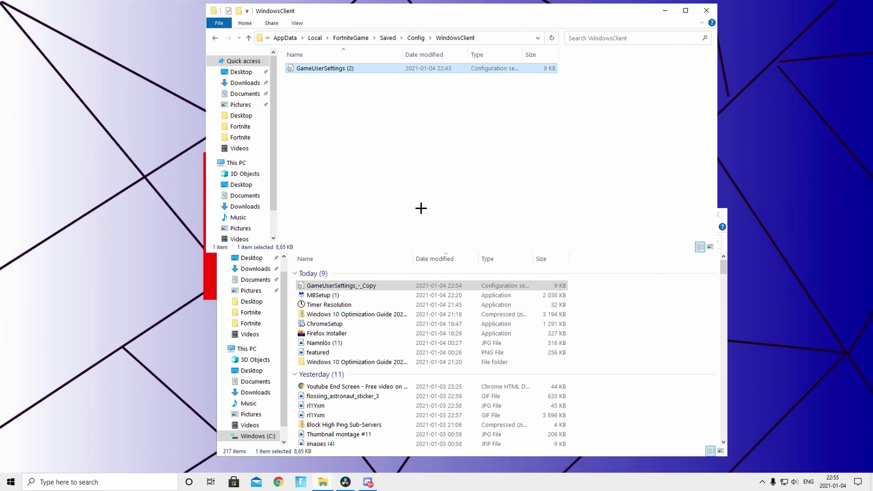
right_click(384, 288)
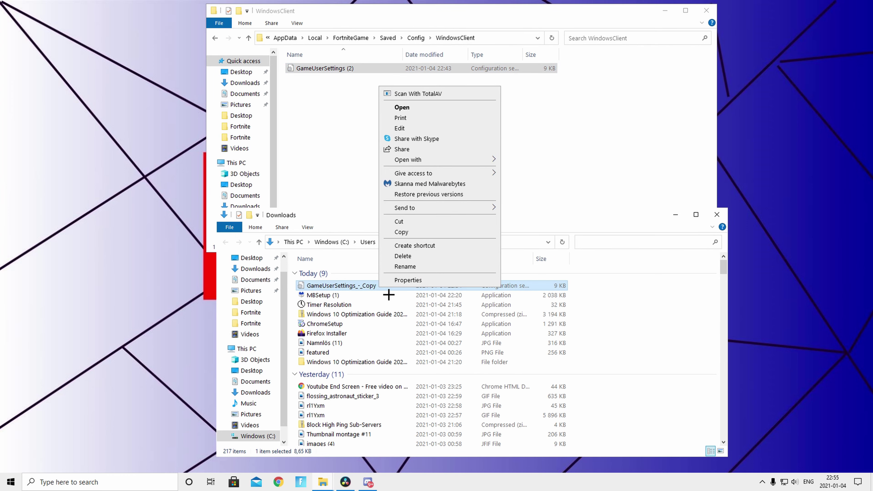
- Copy the name 'GameUserSettings (2)' from the WindowsClient config, leaving that file unchanged
key("Escape")
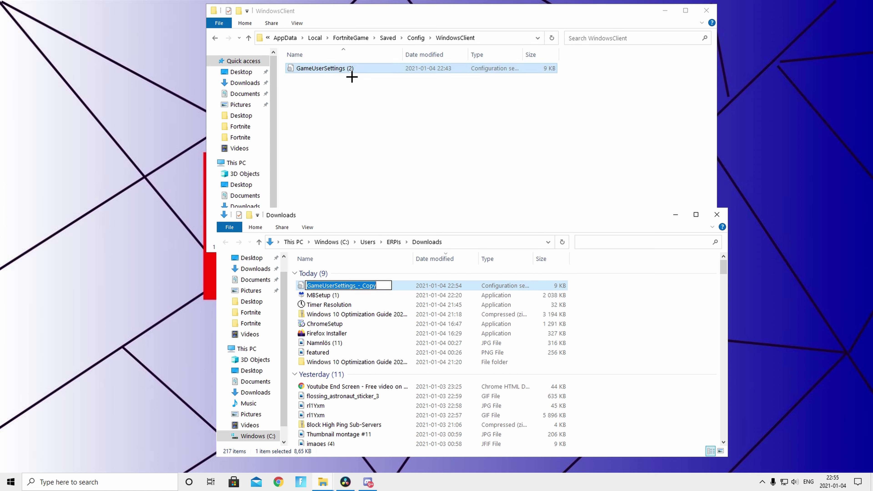
right_click(351, 74)
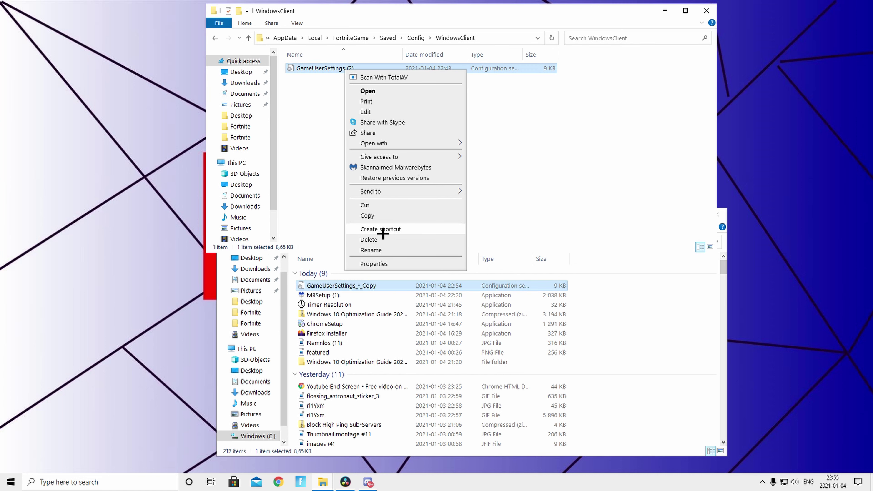
left_click(387, 256)
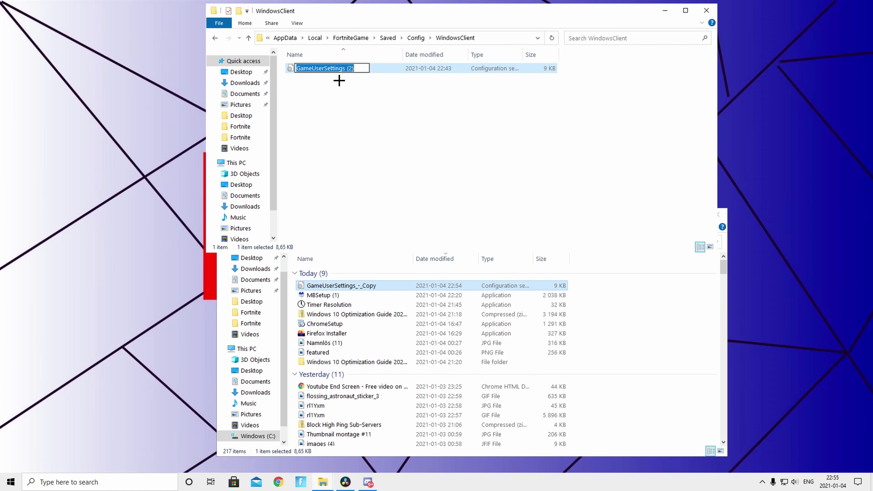
key("ctrl+c")
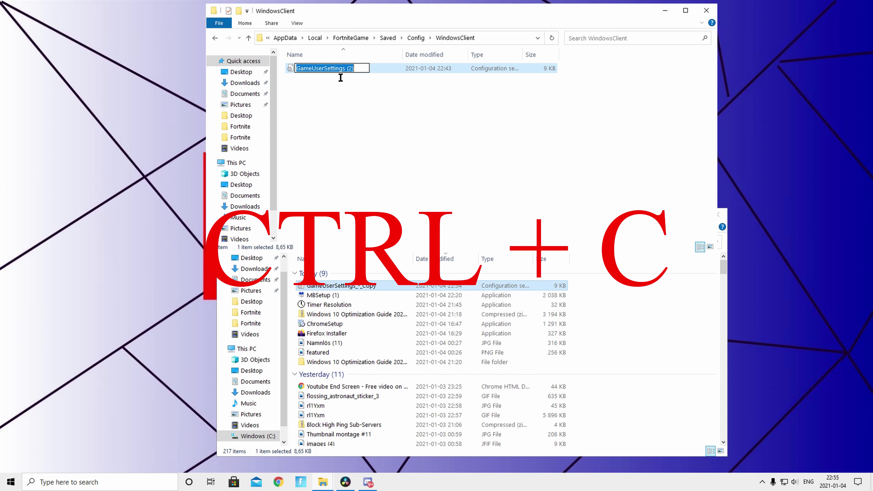
key("Escape")
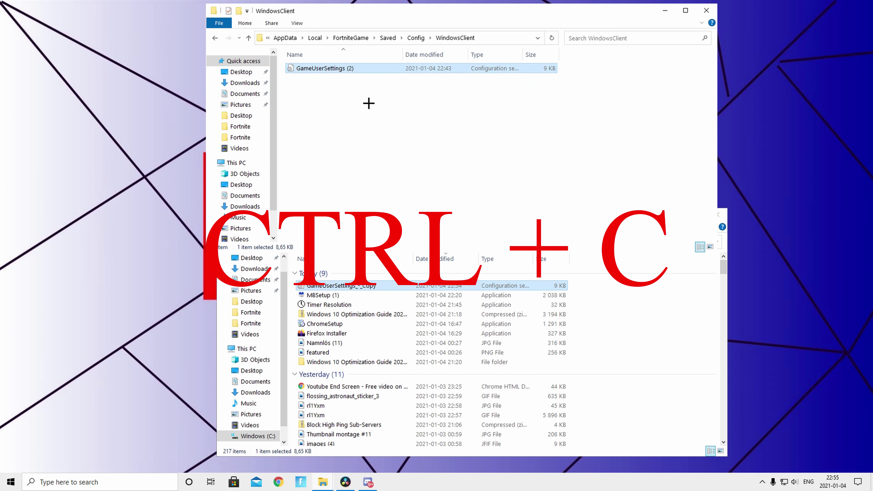
- Rename the downloaded GameUserSettings_-_Copy to 'GameUserSettings (2)'
right_click(340, 286)
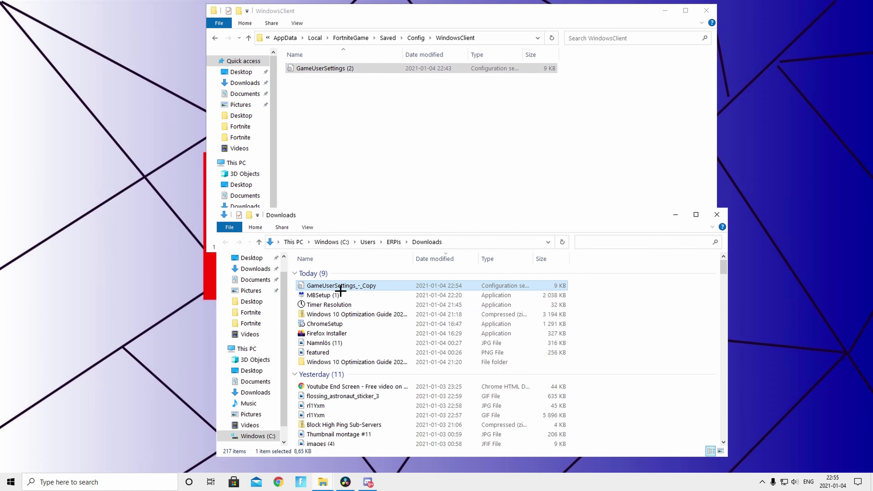
left_click(367, 273)
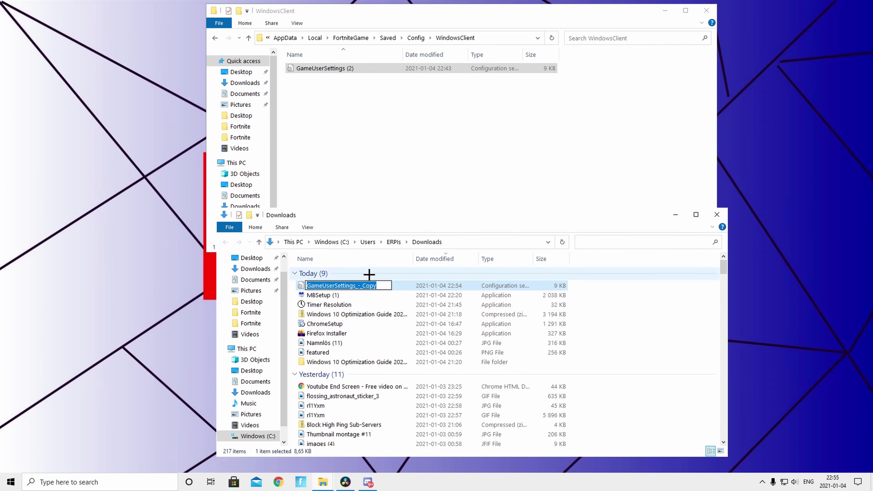
key("ctrl+v")
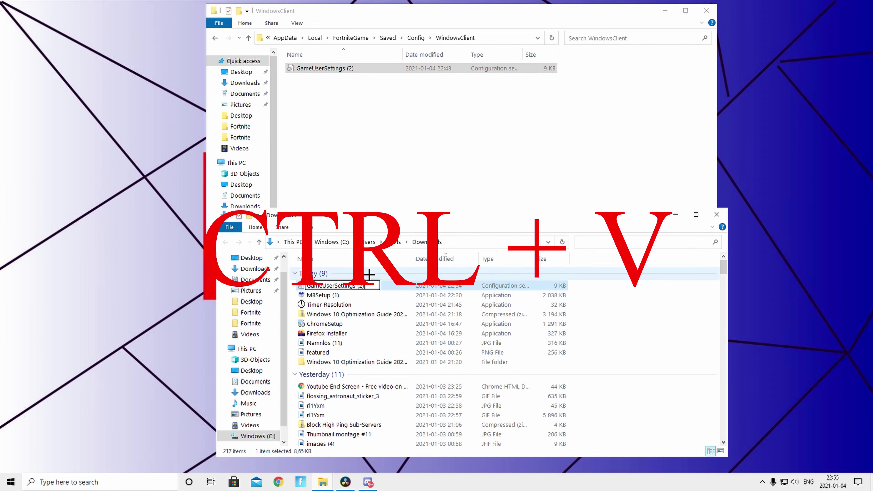
key("Return")
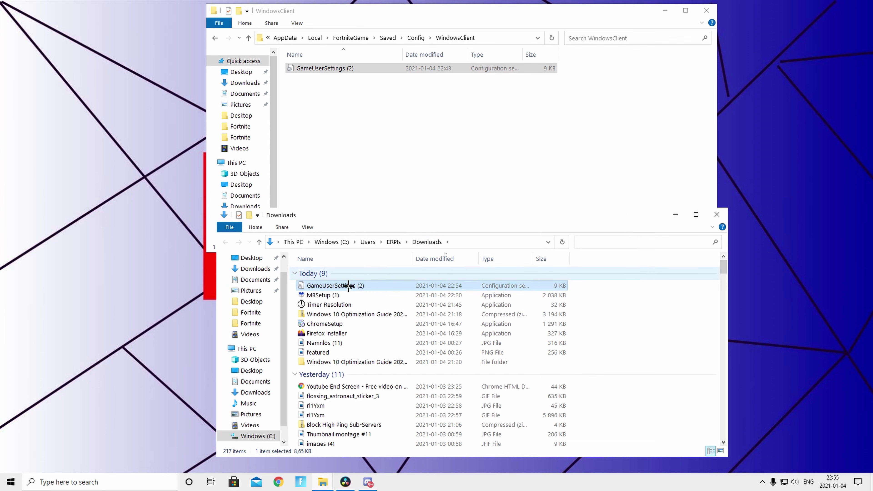
- Drag the renamed GameUserSettings (2) into WindowsClient, replacing the existing config file
left_click_drag(349, 289, 353, 110)
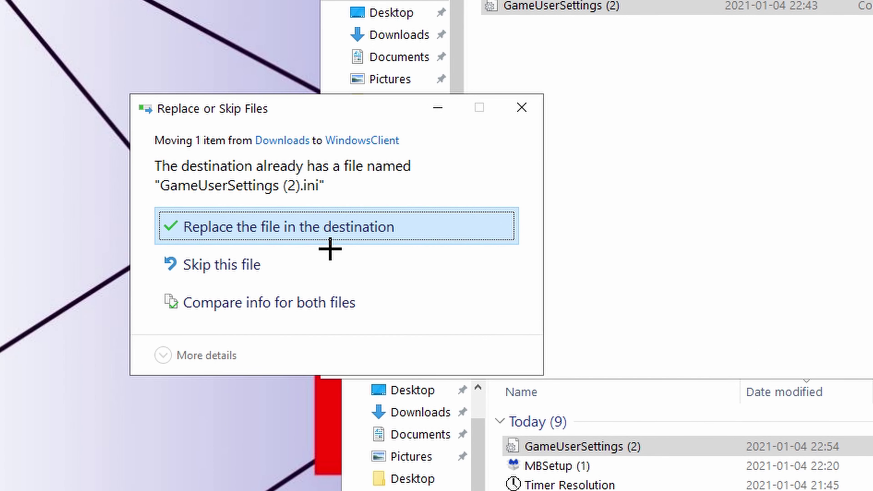
left_click(445, 243)
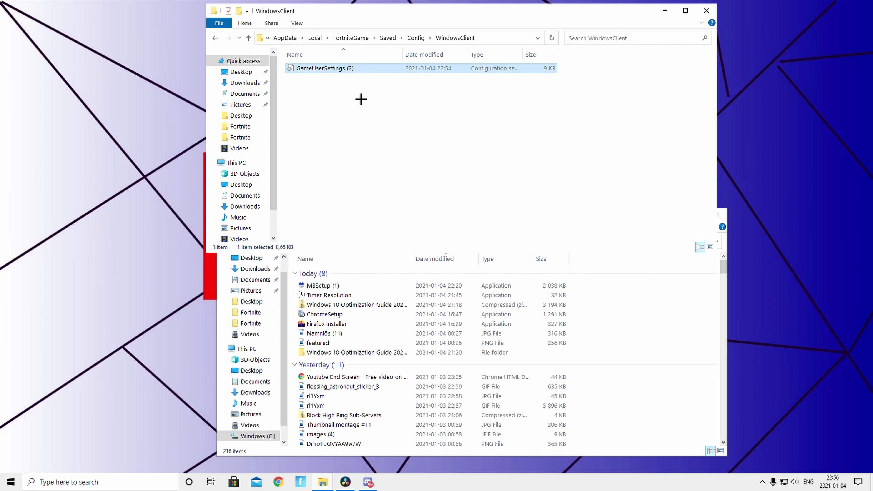
- Open the replaced GameUserSettings (2) in Notepad and scroll to FrameRateLimit=222.000000
double_click(354, 70)
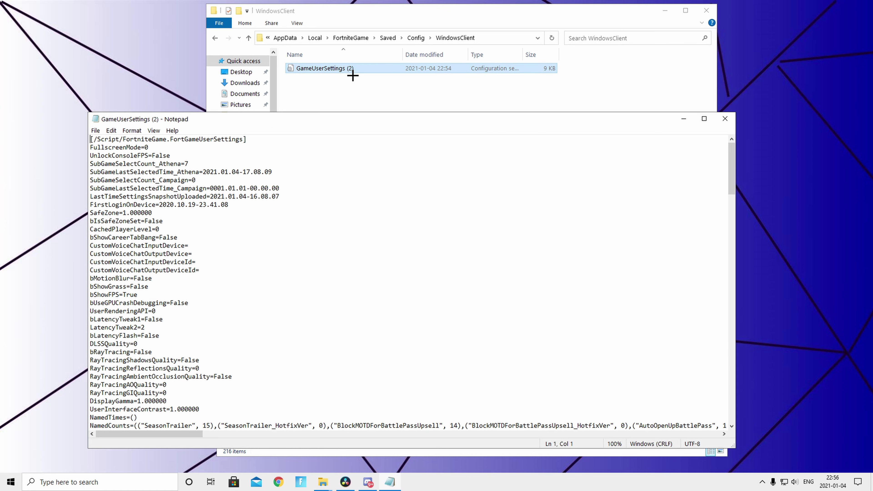
scroll(249, 190, "down", 18)
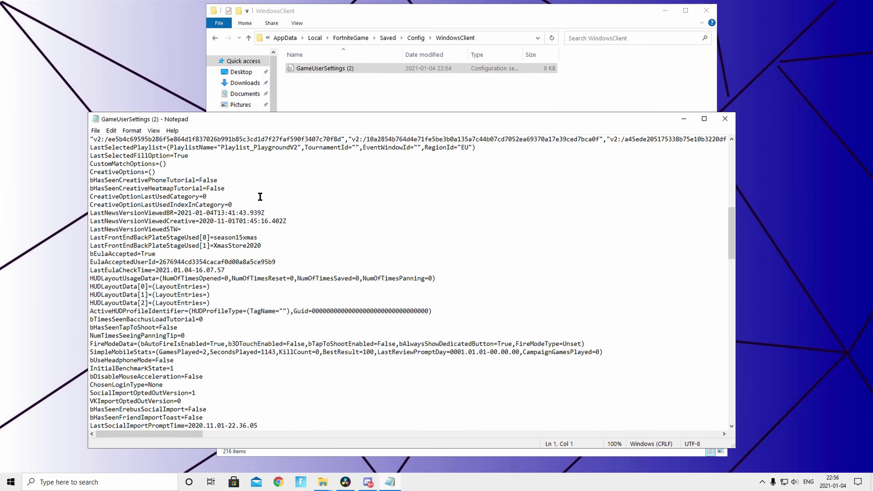
scroll(260, 197, "down", 20)
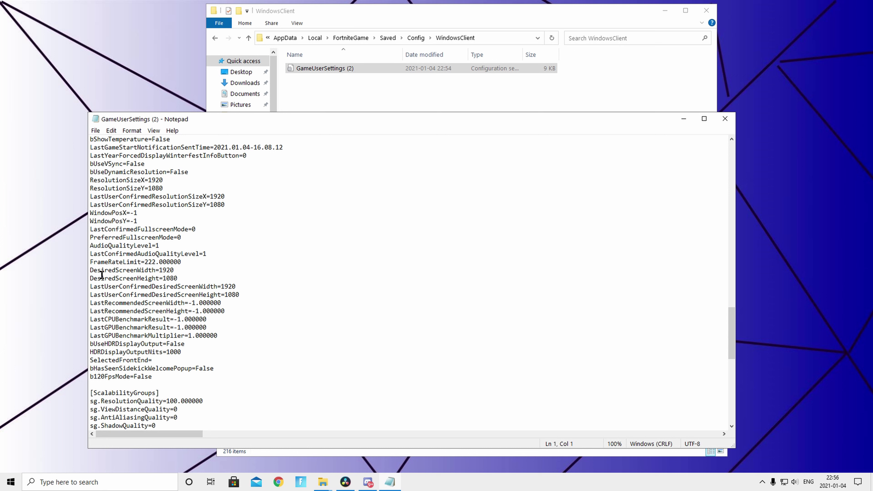
- Set FrameRateLimit to 160 and save, then change it back to 222 unsaved
left_click_drag(155, 261, 144, 262)
key("BackSpace")
type("160")
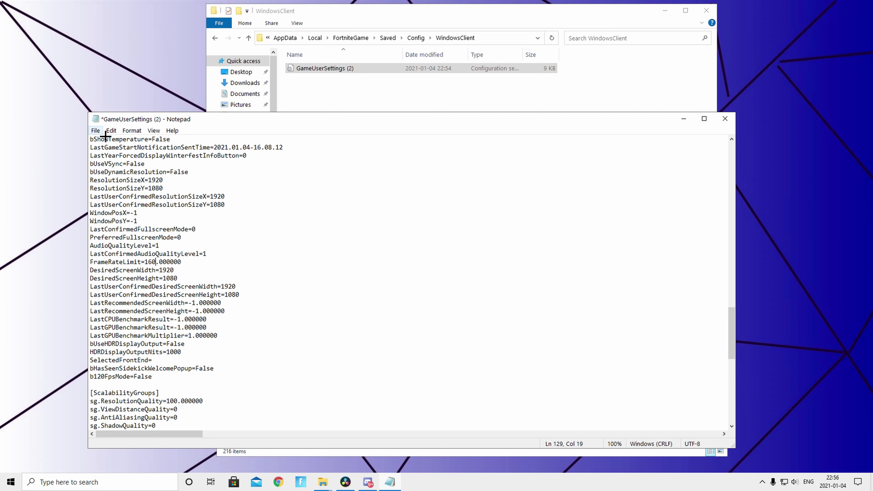
left_click(100, 132)
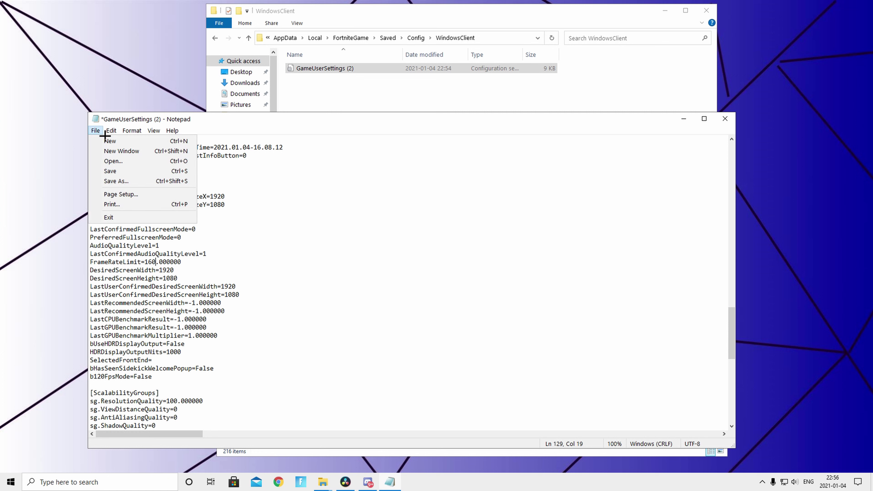
left_click(137, 175)
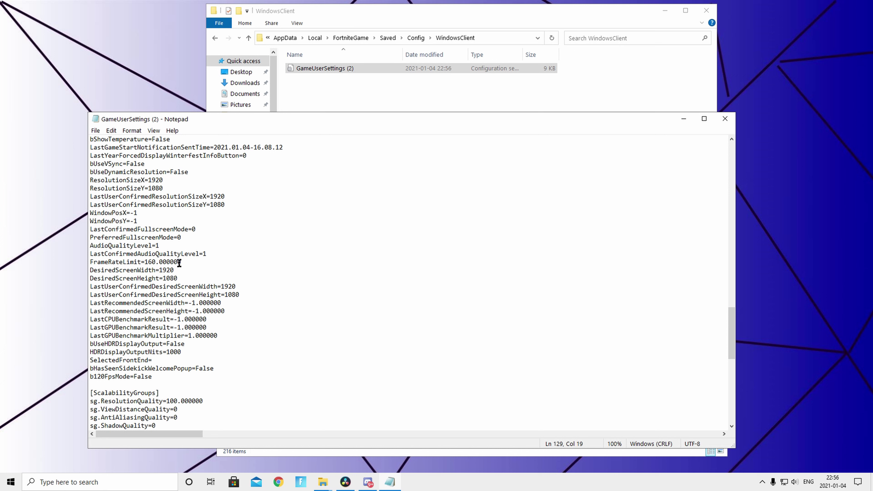
key("BackSpace")
key("BackSpace")
key("BackSpace")
type("222")
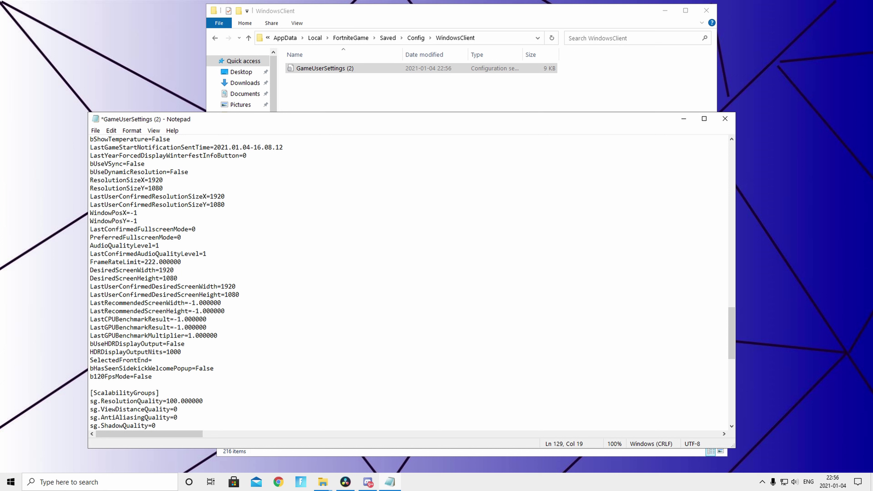
- Save GameUserSettings (2) in Notepad with FrameRateLimit set to 222.000000
left_click(95, 130)
mouse_move(111, 131)
left_click(126, 174)
left_click(96, 131)
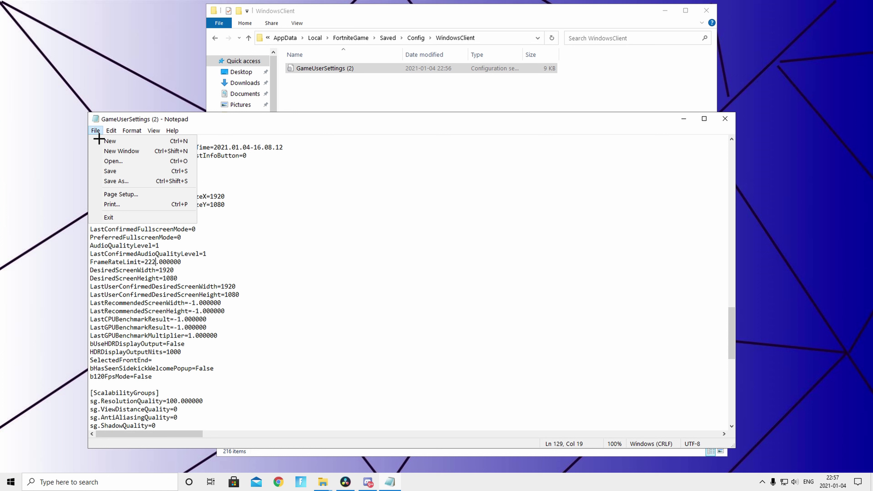
left_click(111, 171)
left_click(289, 239)
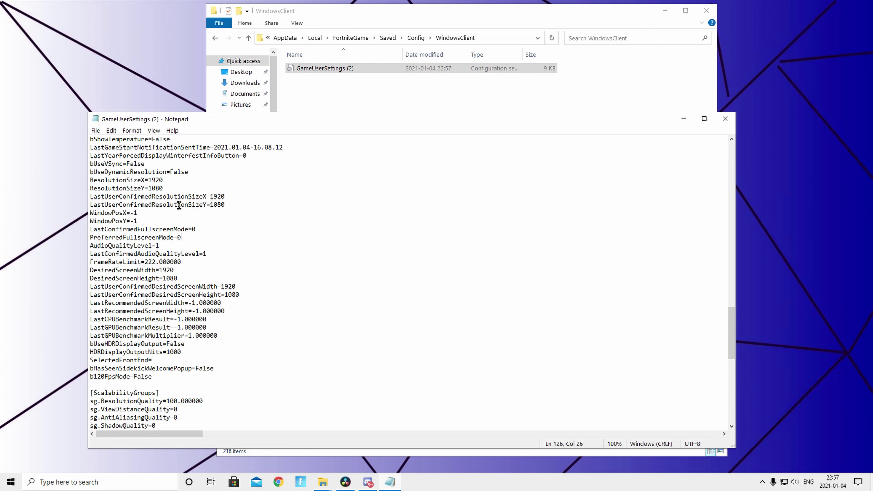
- Close the GameUserSettings file in Notepad, then the WindowsClient and Downloads folder windows
scroll(212, 271, "down", 10)
scroll(212, 271, "up", 20)
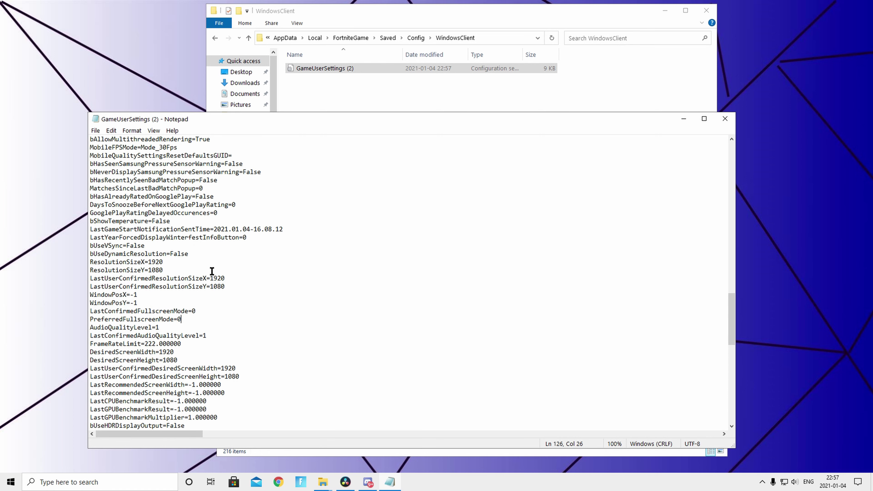
scroll(211, 267, "up", 20)
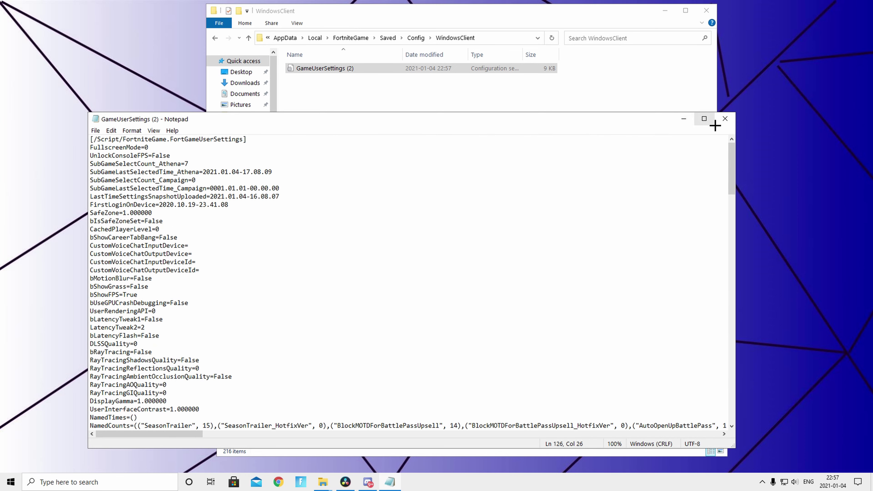
left_click(724, 118)
left_click(709, 17)
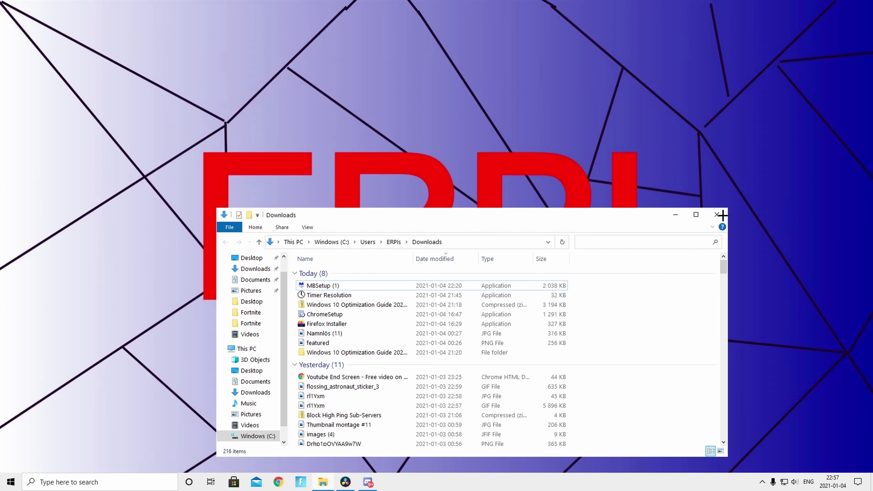
left_click(718, 210)
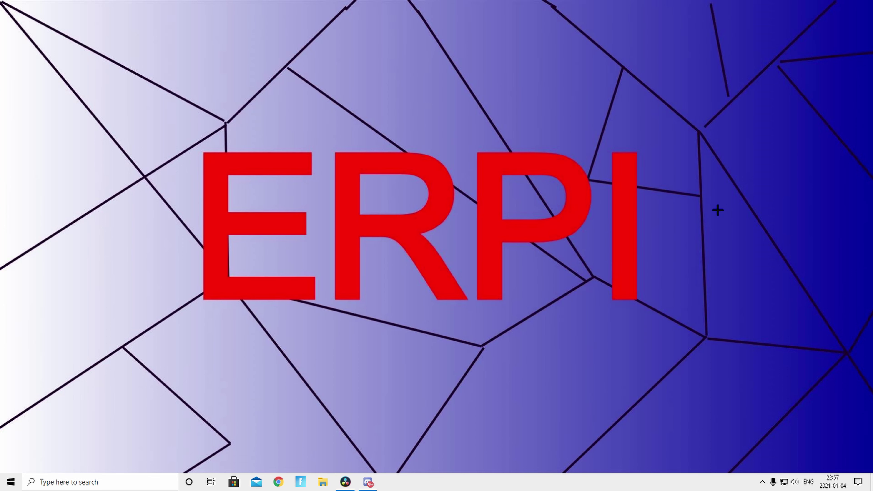